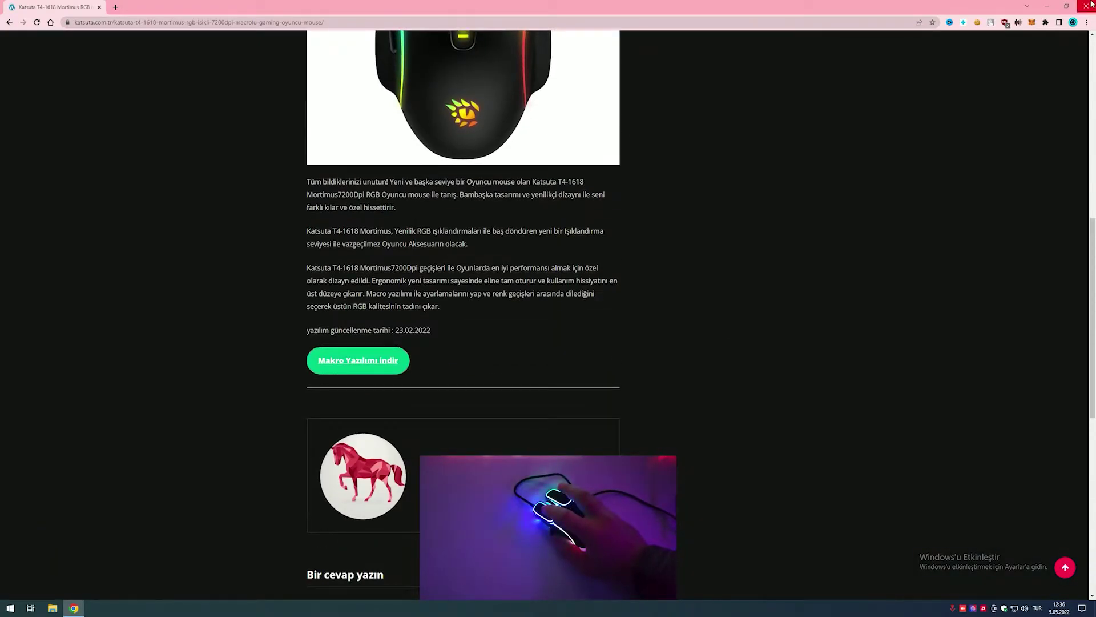
Close the browser, run the katsuta-t4-1618-macro-yazilim installer from the desktop, and allow it to make changes
click(1089, 5)
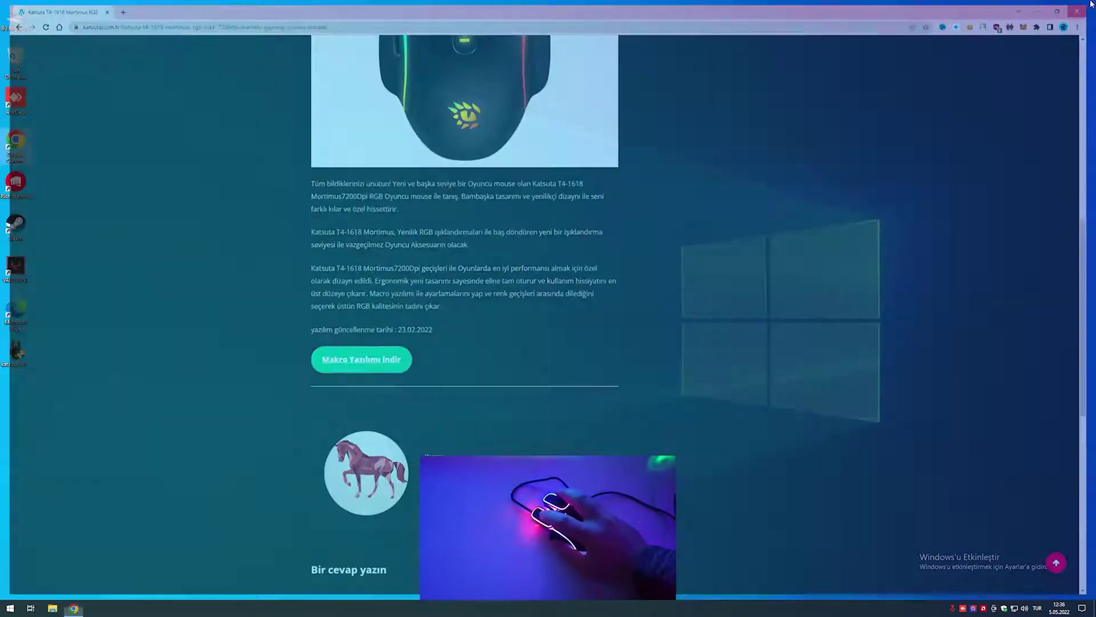
double_click(29, 349)
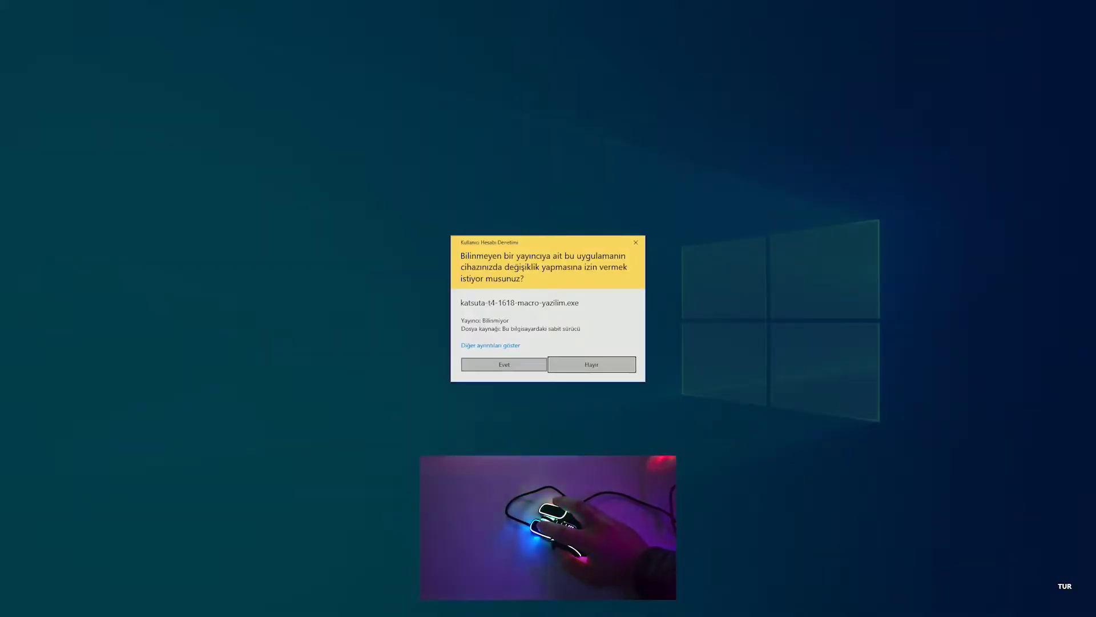
click(523, 365)
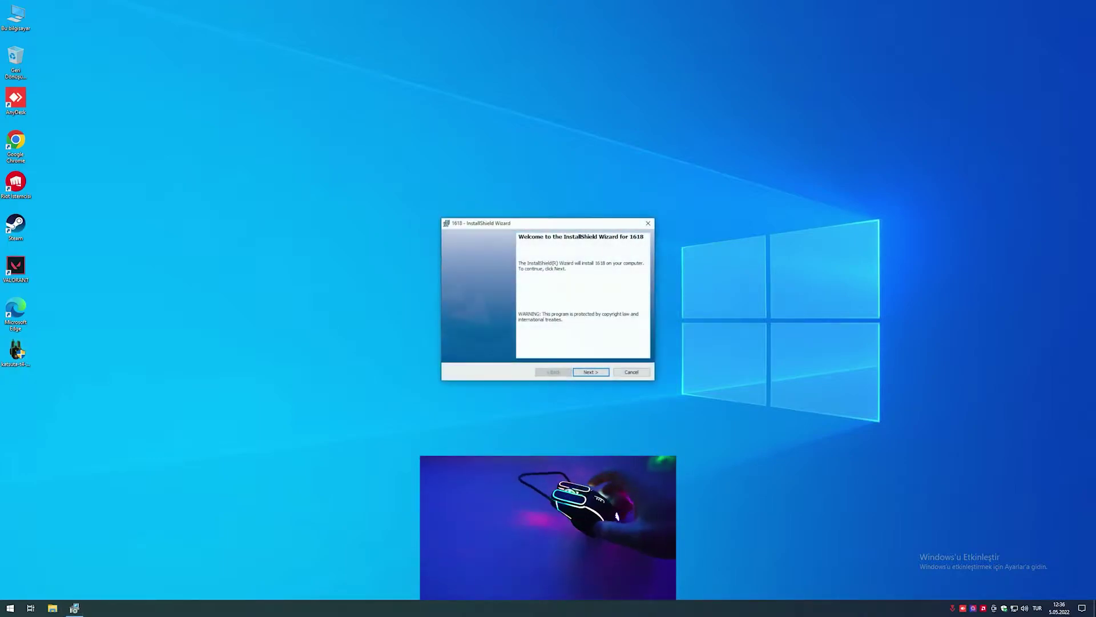
Complete the 1618 installation wizard with its default options and launch the installed program
click(604, 373)
click(603, 373)
click(603, 373)
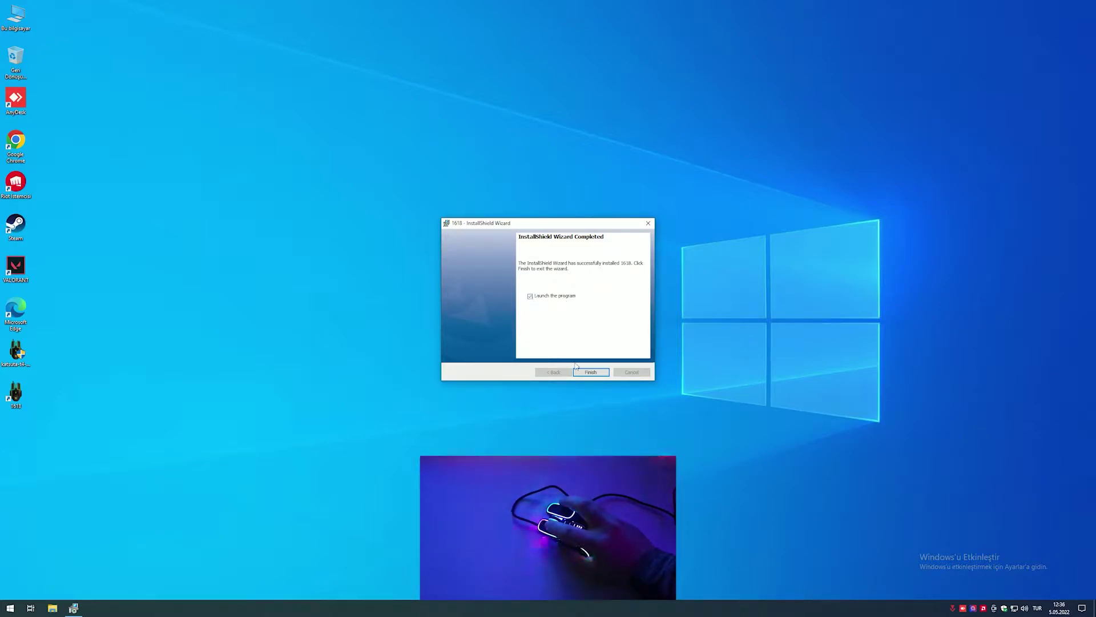
click(591, 371)
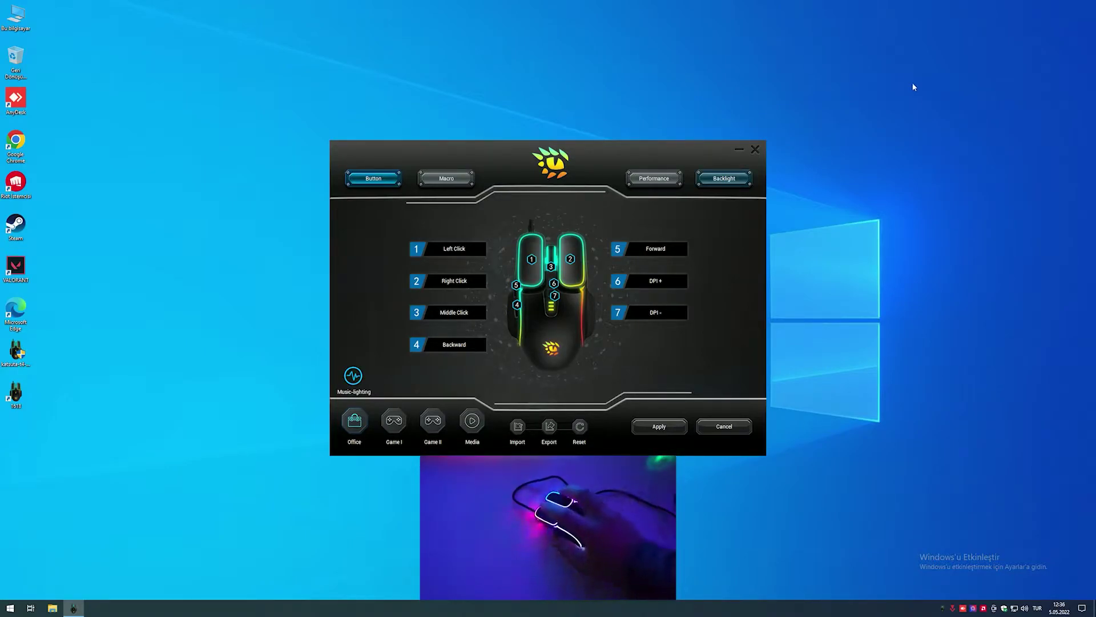
View the macro settings, and increase the first DPI level in the performance settings
click(466, 183)
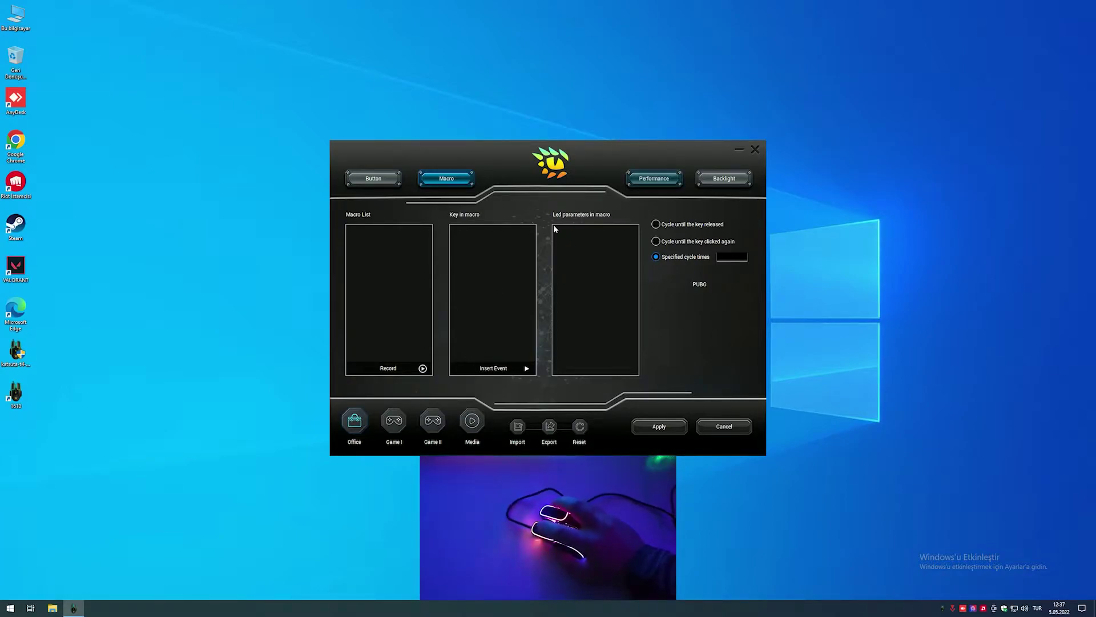
click(640, 179)
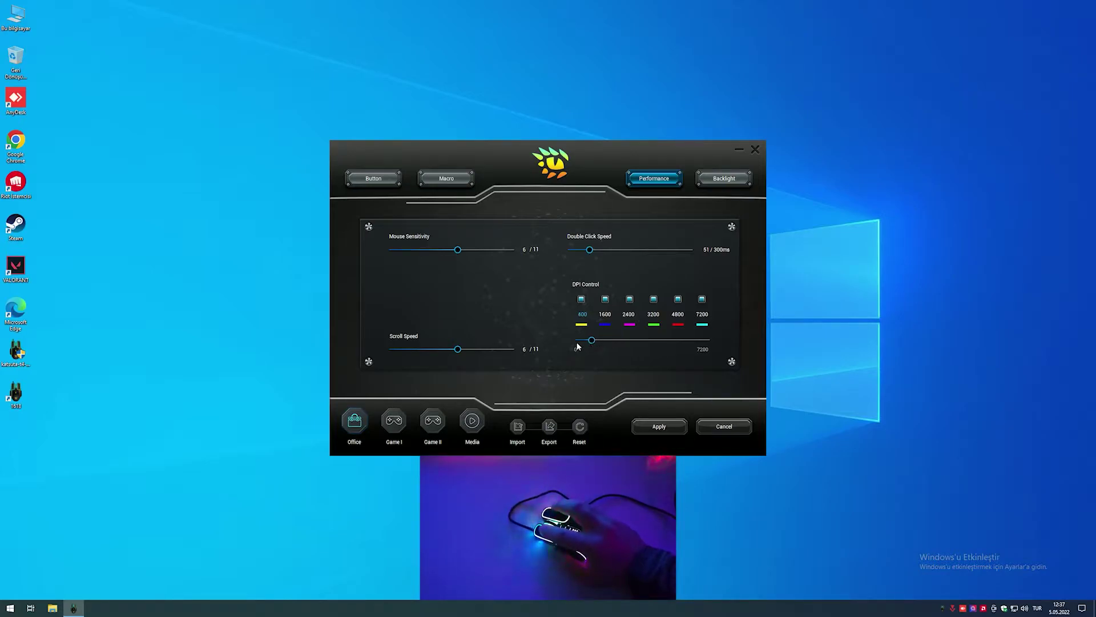
drag(570, 340, 612, 339)
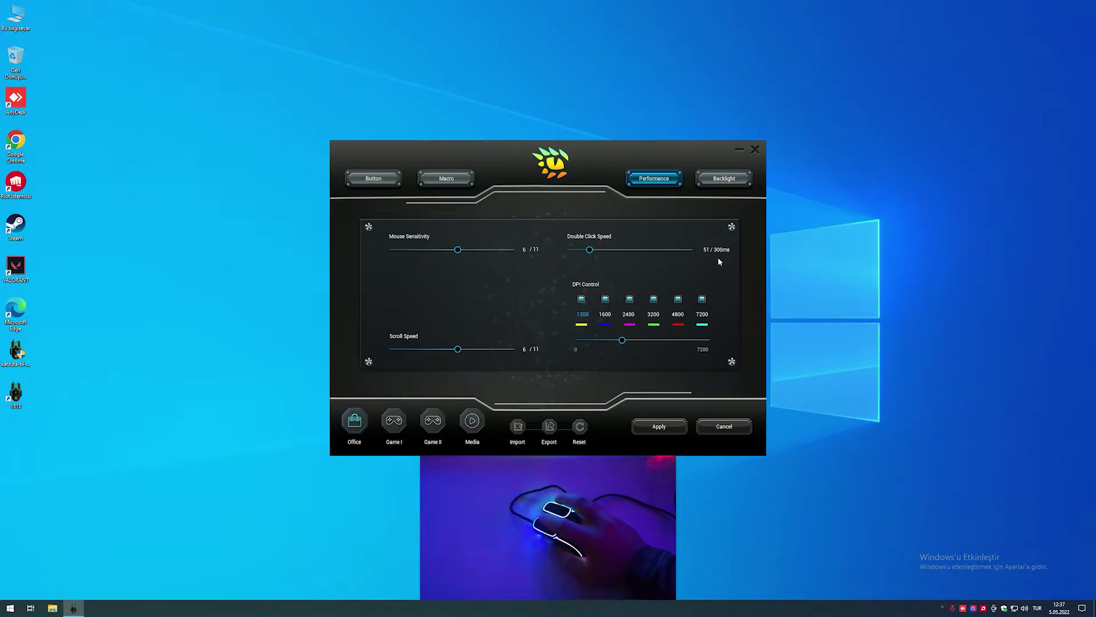
Set the mouse backlight mode to Cycle Breathing Effect
click(724, 181)
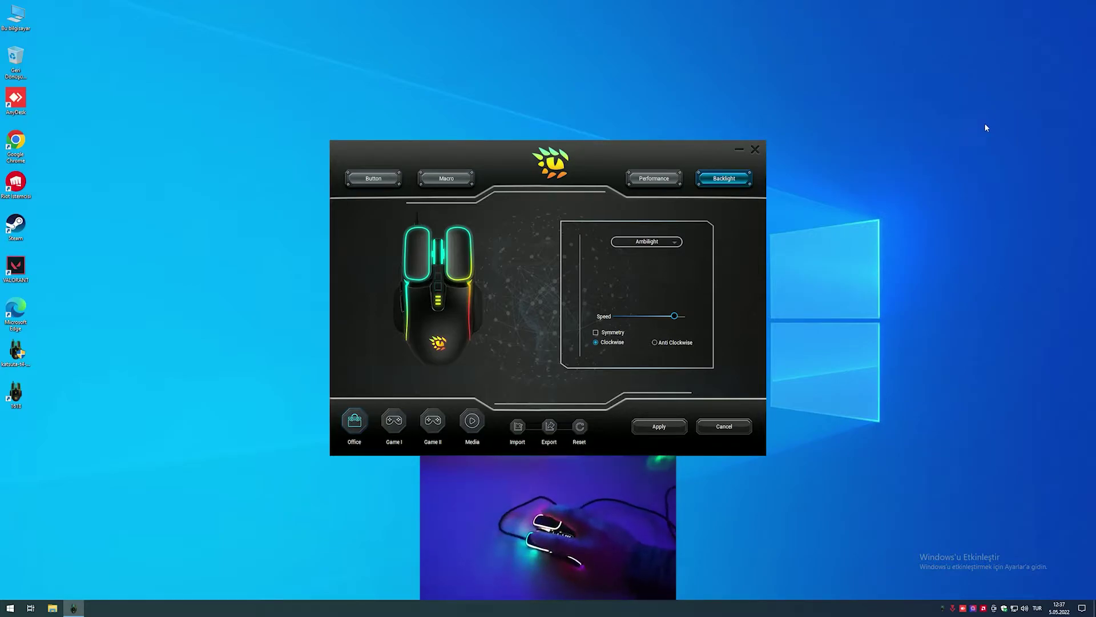
click(677, 242)
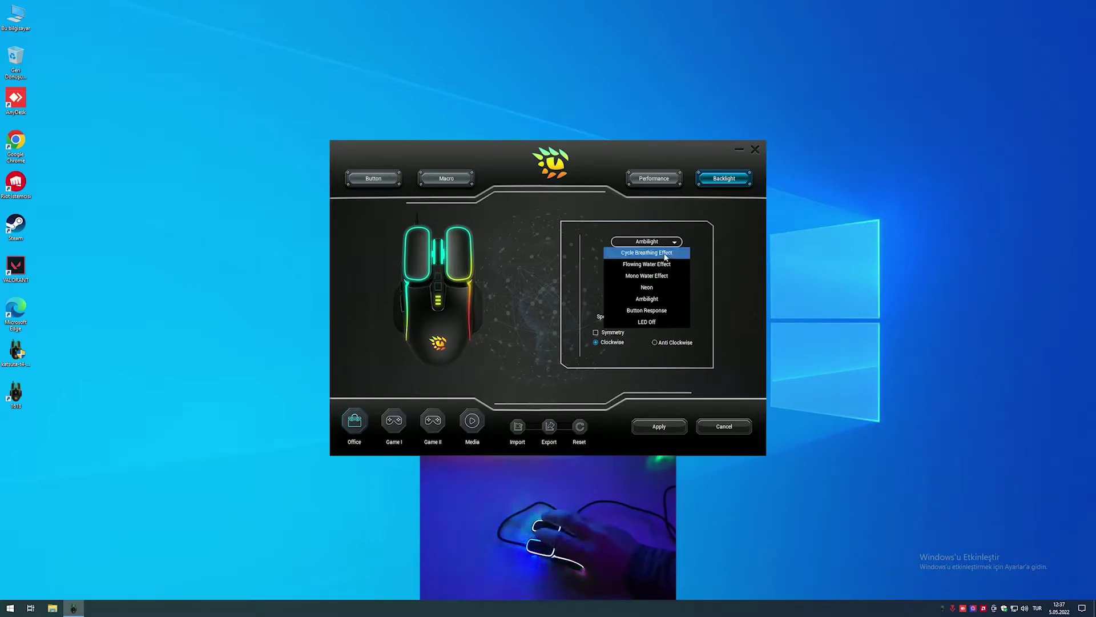
click(666, 258)
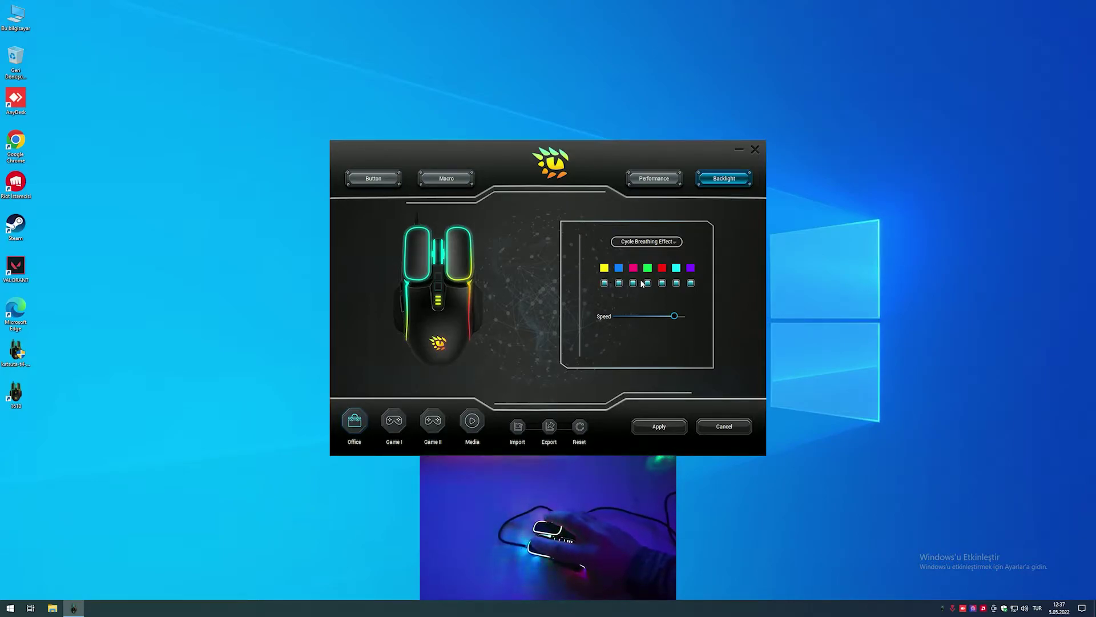
Try the Button Response backlight mode and return to Cycle Breathing Effect
click(664, 241)
click(659, 311)
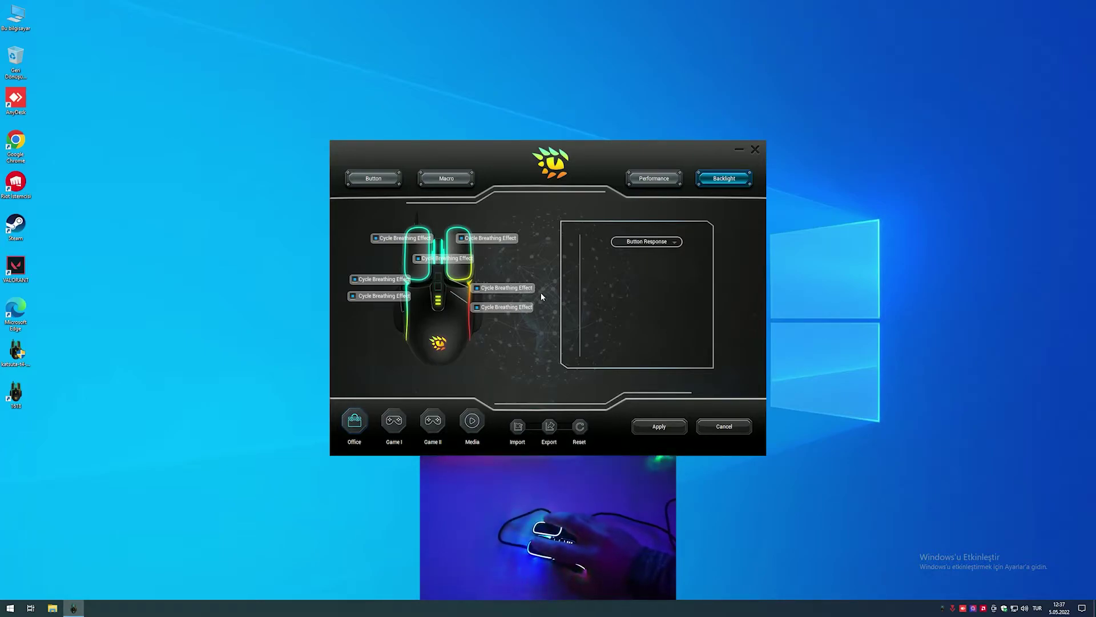
click(666, 243)
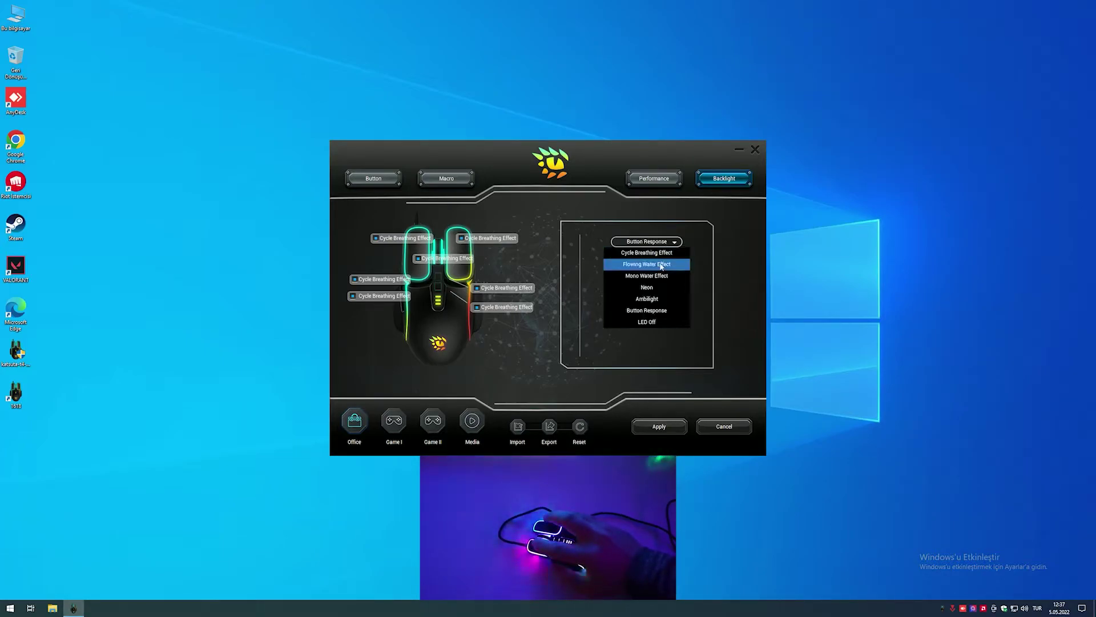
click(659, 254)
Change the first breathing colour to dark blue and the second to light yellow
click(605, 268)
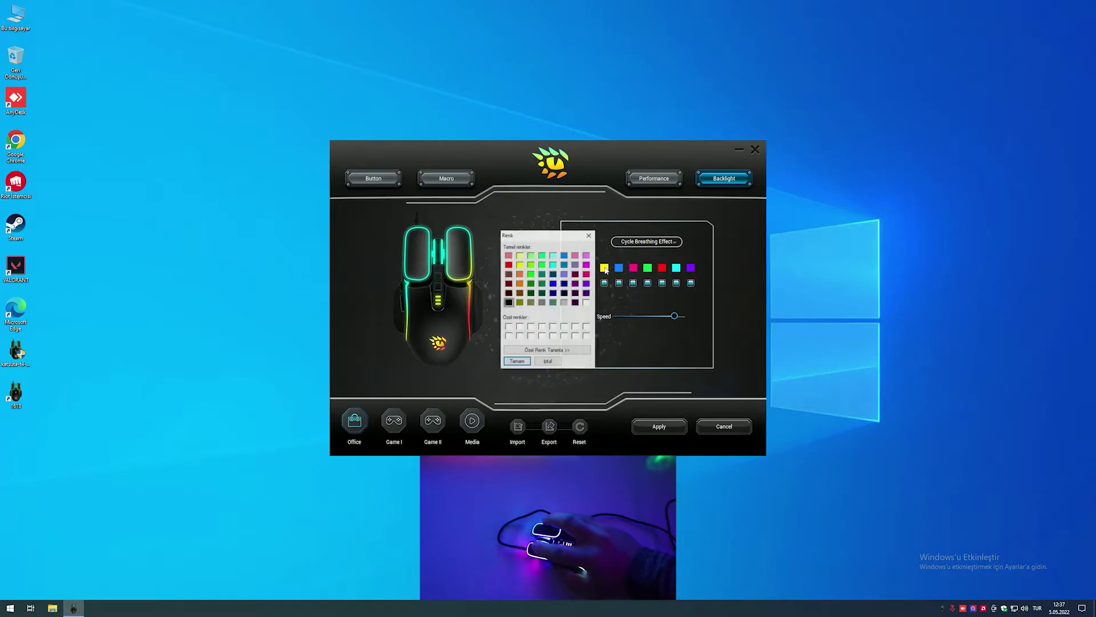
click(554, 274)
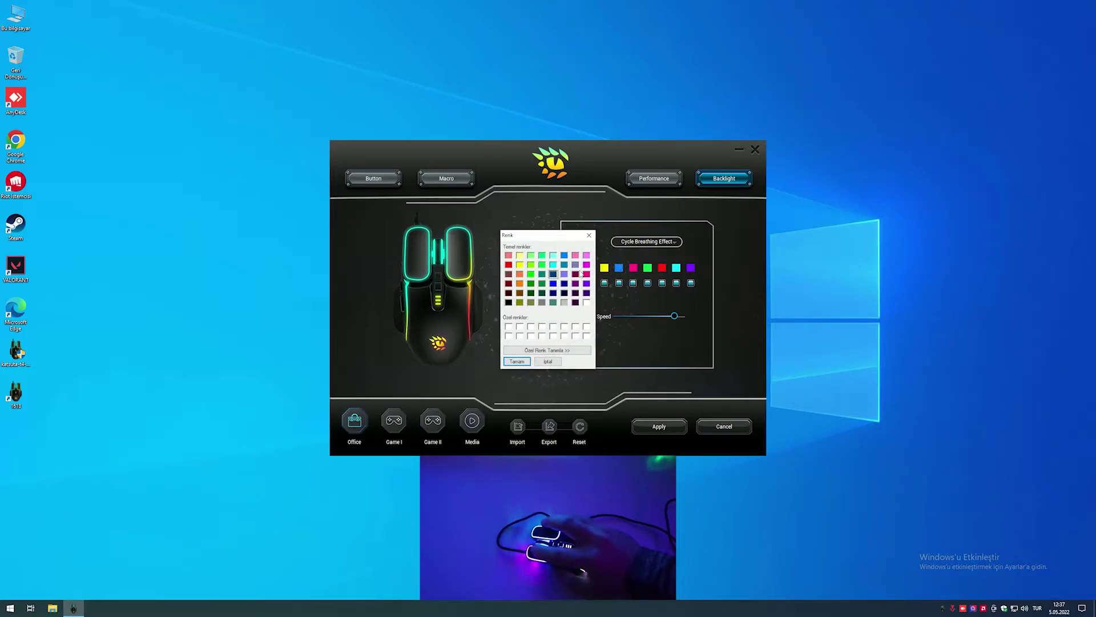
click(517, 361)
click(619, 268)
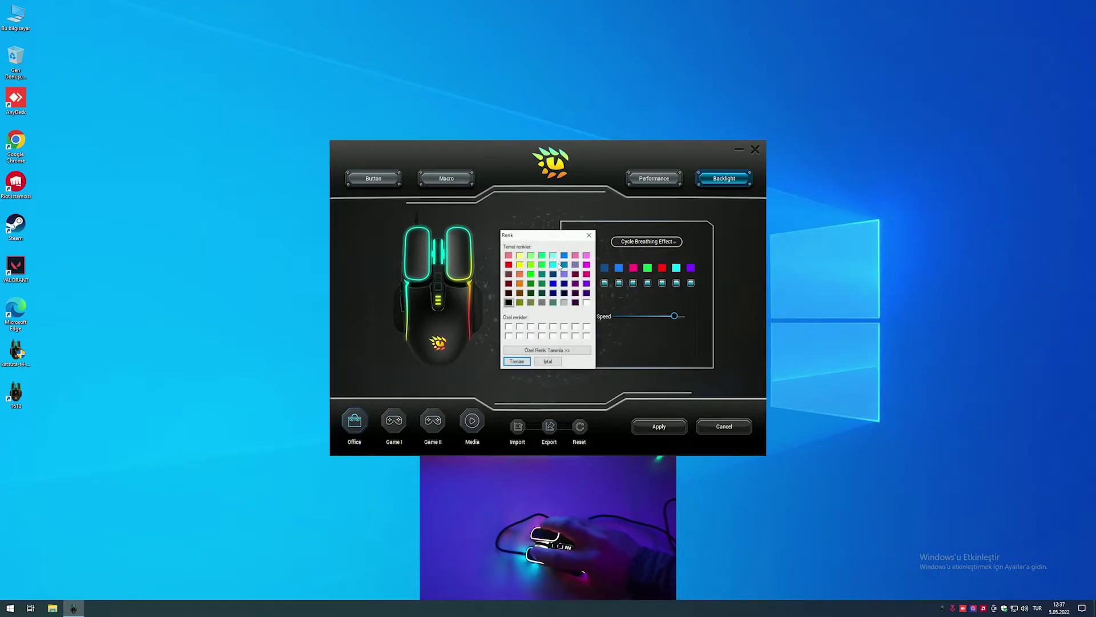
click(520, 255)
click(517, 361)
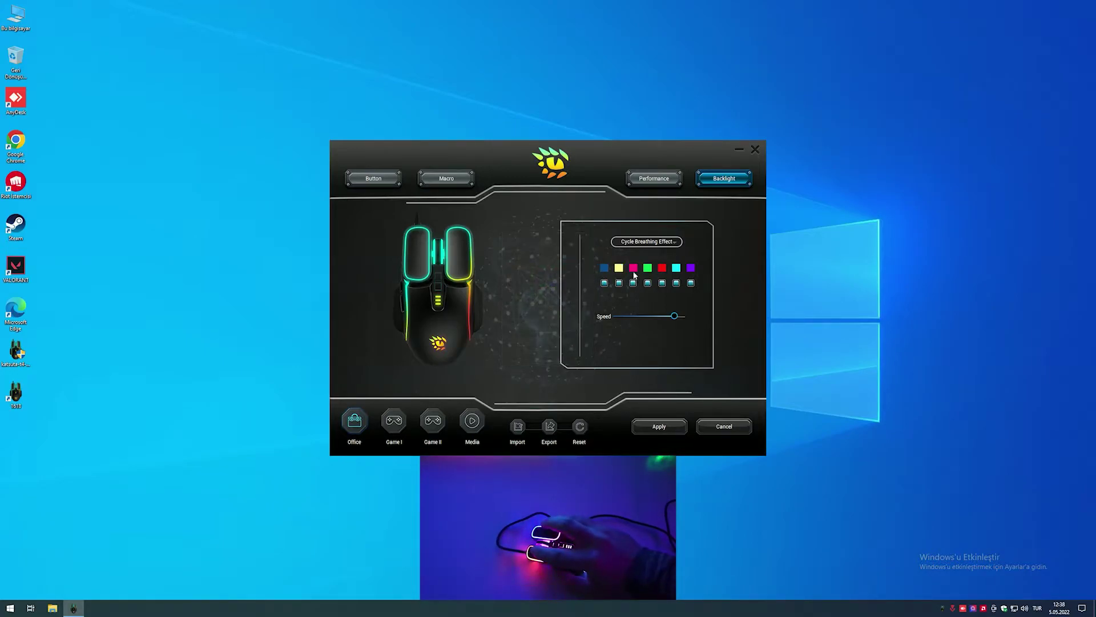
Change the third breathing colour to cyan and the fourth to yellow-green, and apply the backlight settings
click(634, 267)
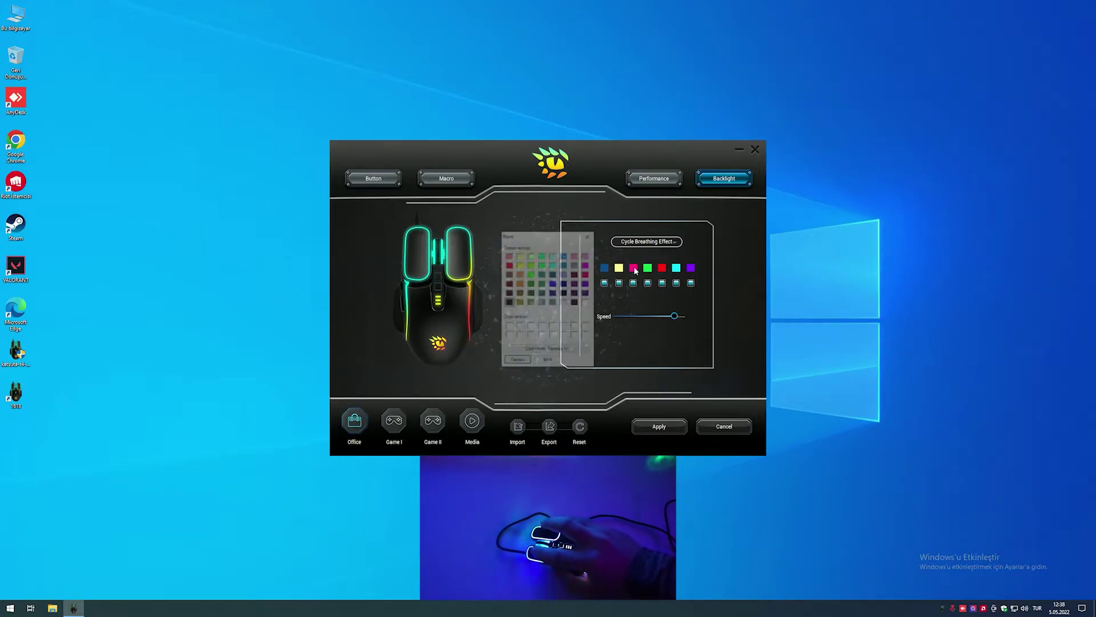
click(564, 265)
click(553, 264)
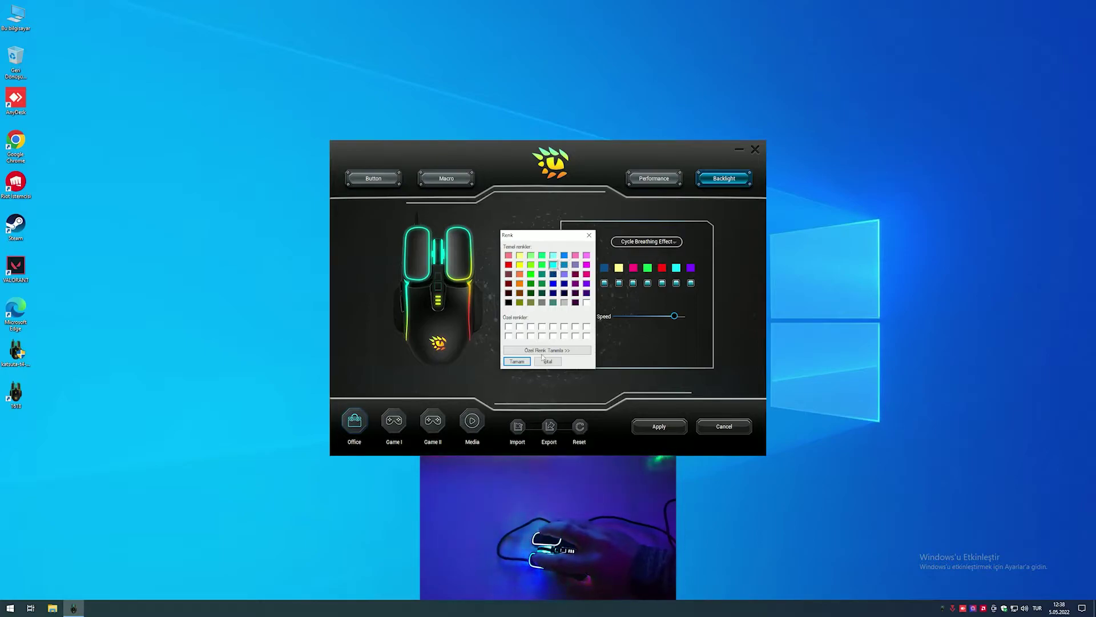
click(517, 362)
click(652, 268)
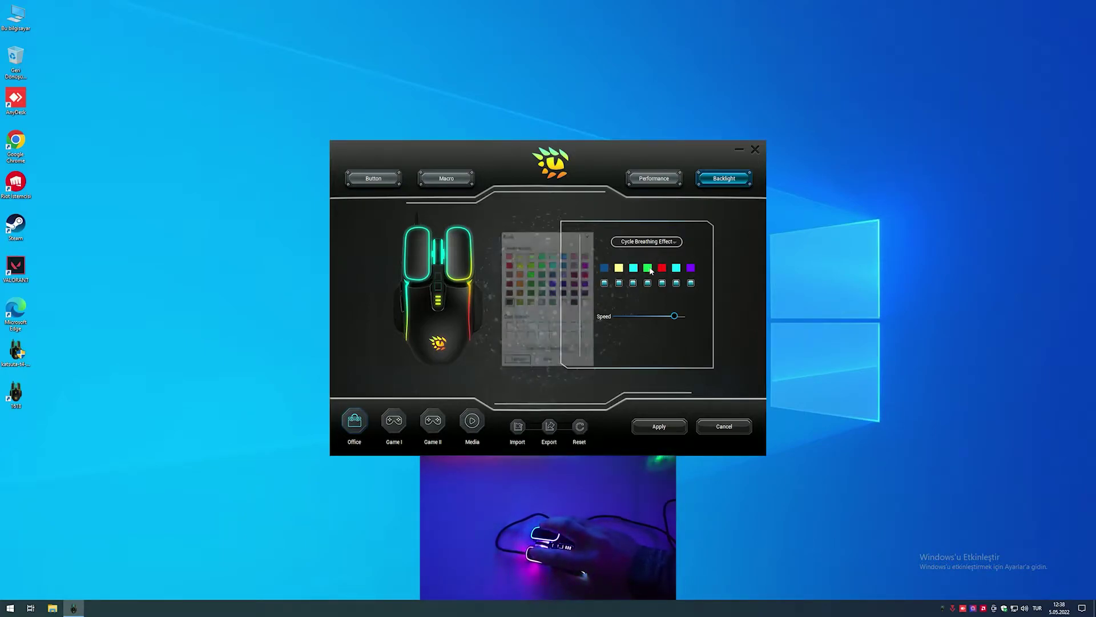
click(516, 361)
click(659, 426)
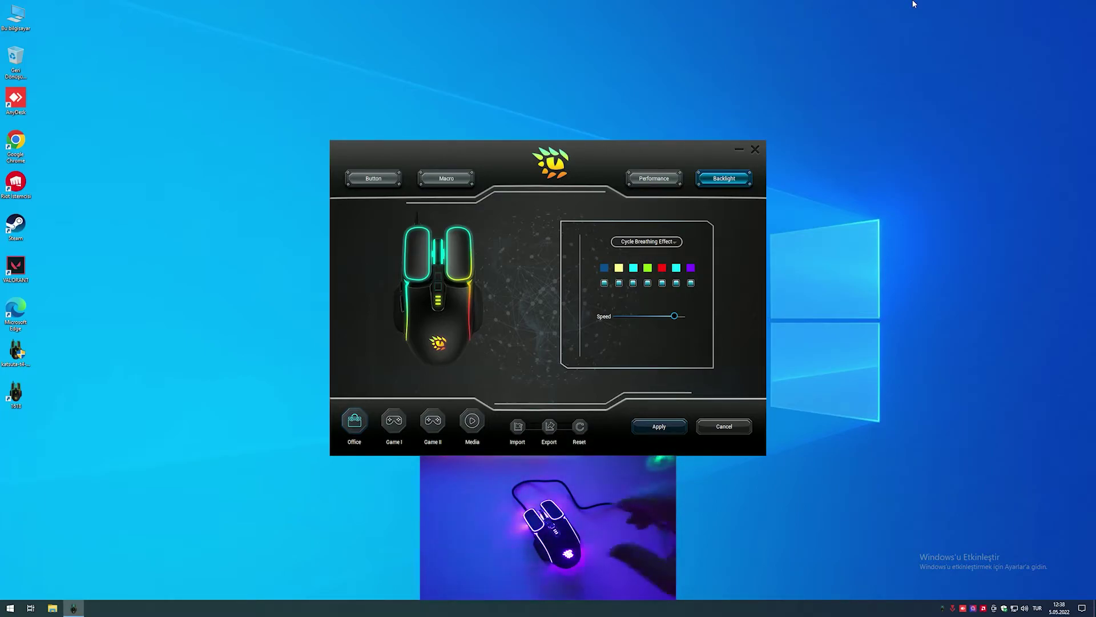
Set the backlight mode to Ambilight, trying Flowing Water Effect in between, and apply it to the mouse
click(660, 244)
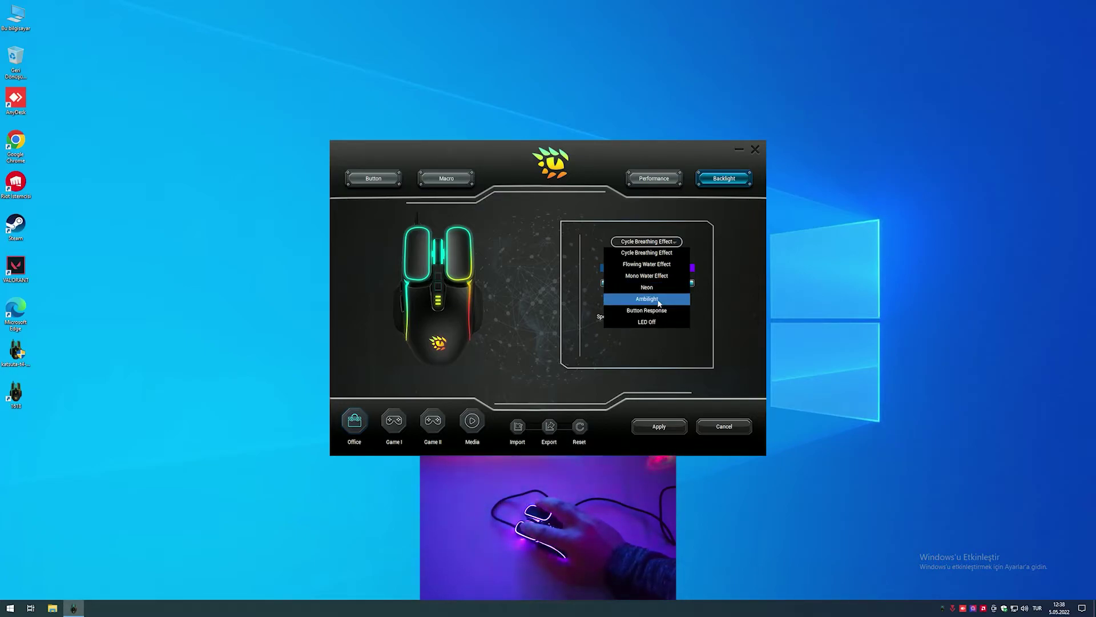
click(659, 300)
click(663, 245)
click(657, 266)
click(652, 248)
click(654, 300)
click(654, 244)
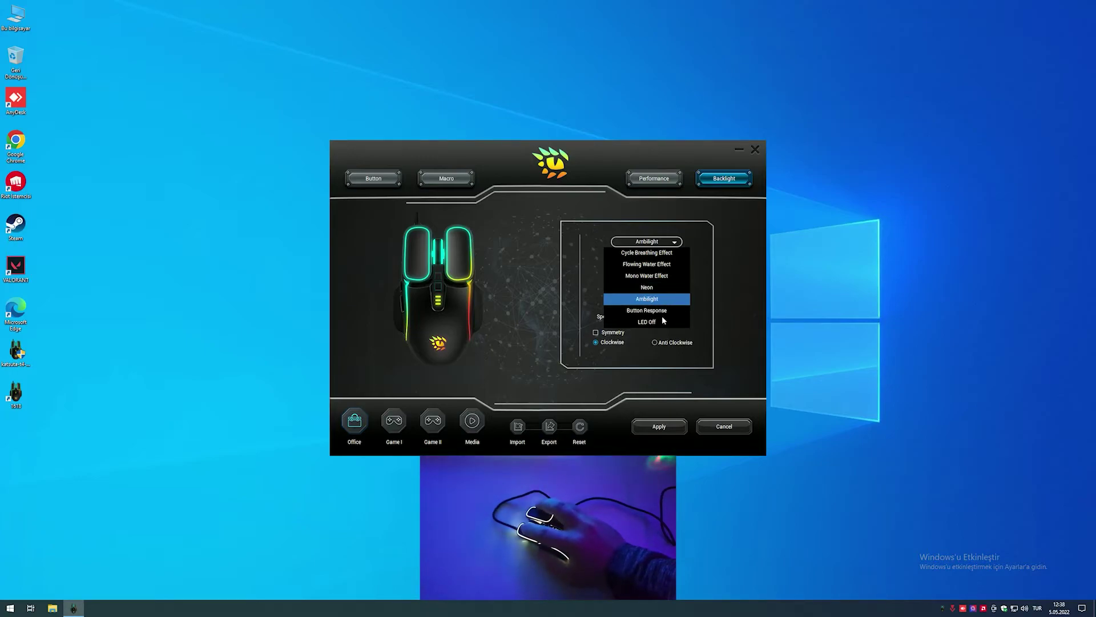
click(655, 299)
click(661, 426)
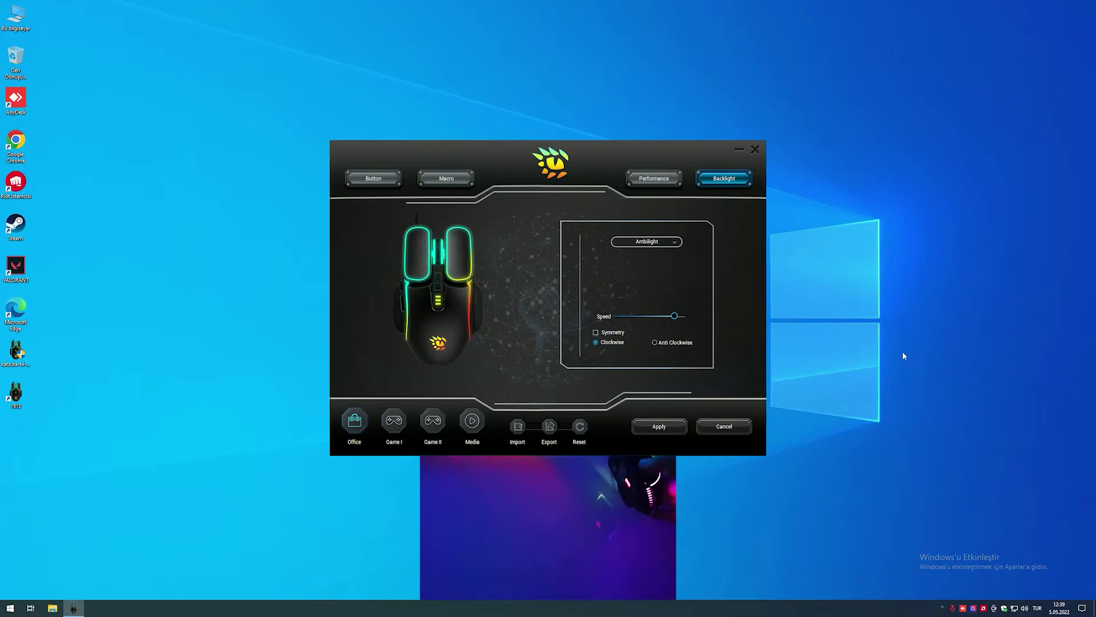
Select the katsuta-t4-1618-macro-yazilim installer file on the desktop
click(16, 351)
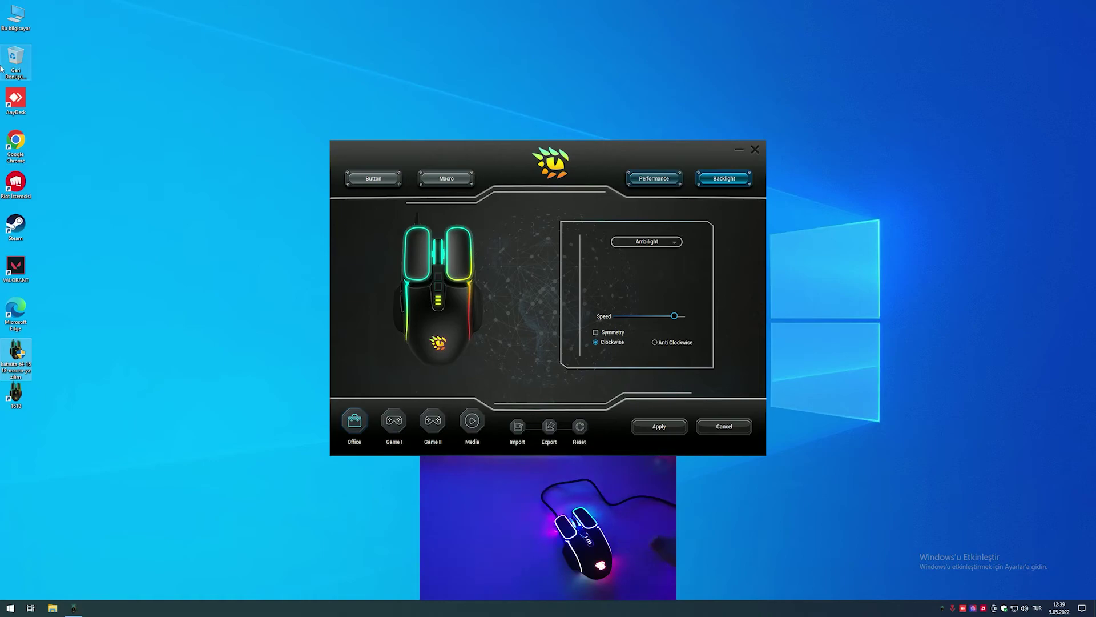